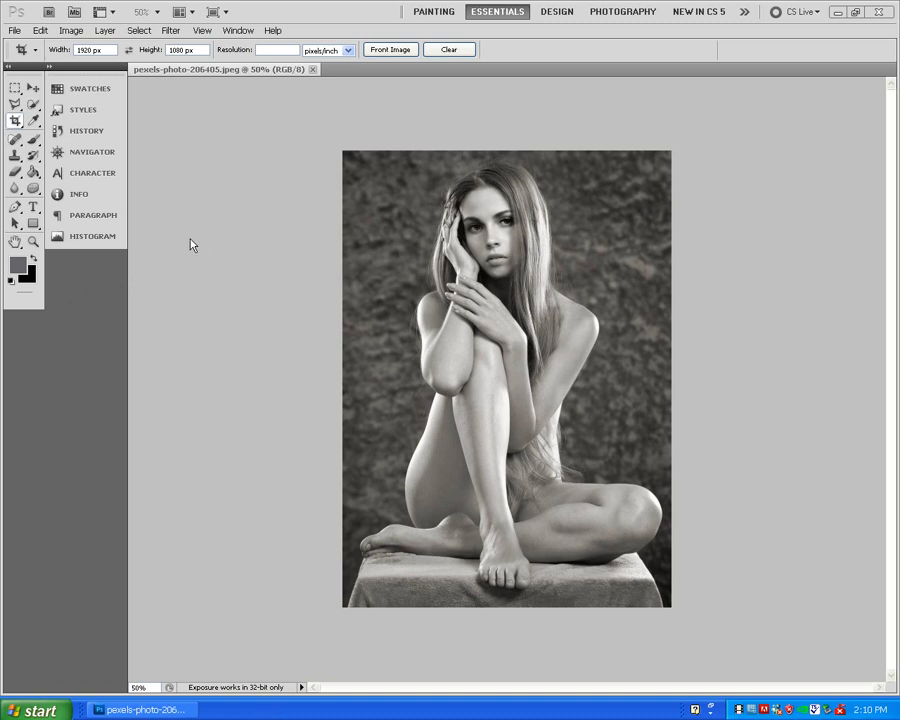
- Show the layers list and duplicate the Background layer within the same document
left_click(239, 32)
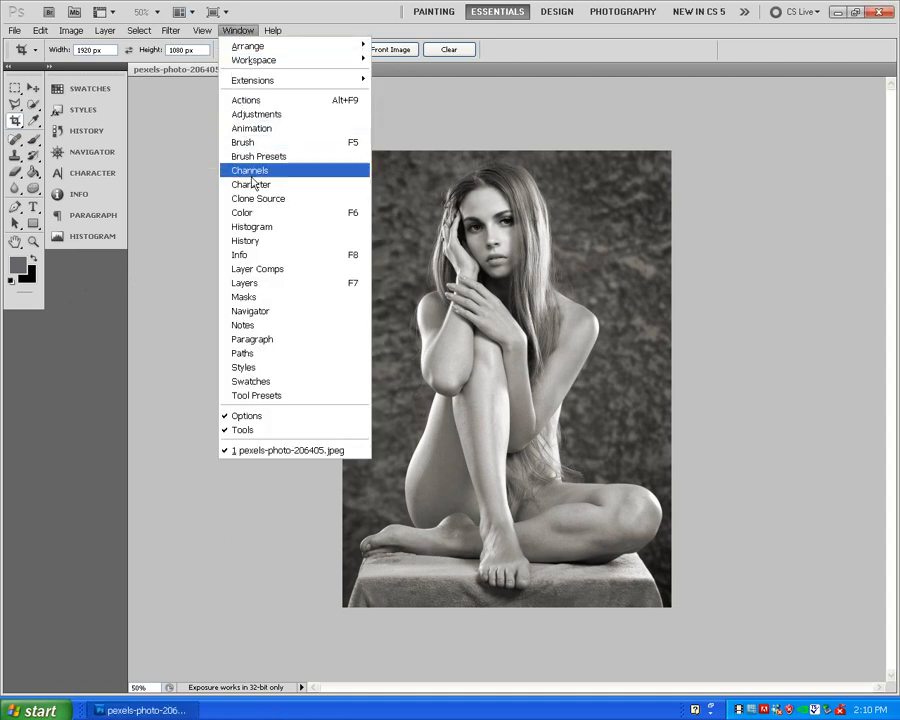
left_click(245, 283)
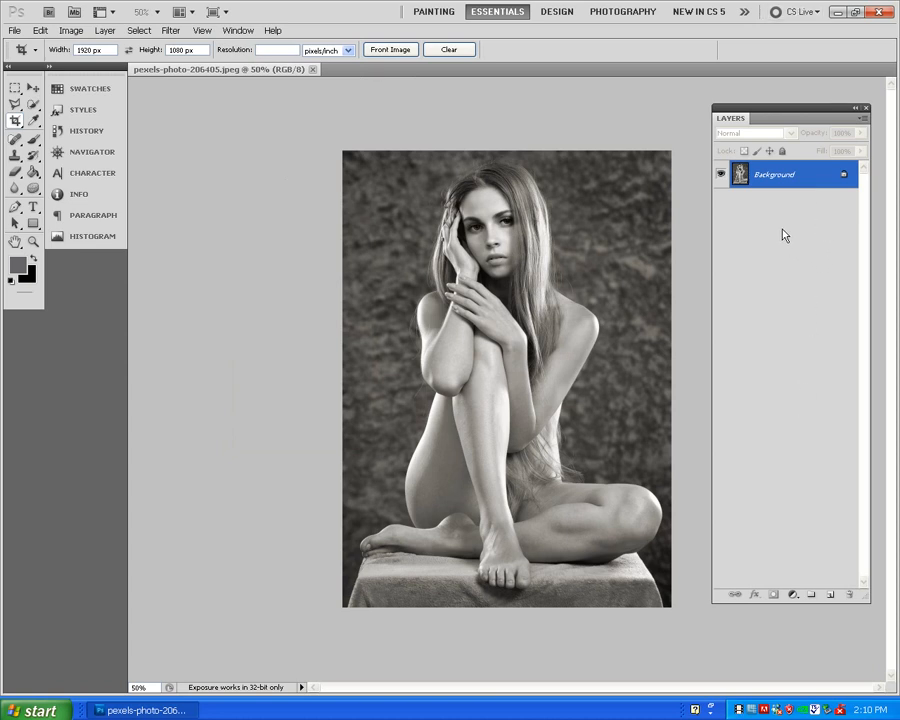
right_click(773, 176)
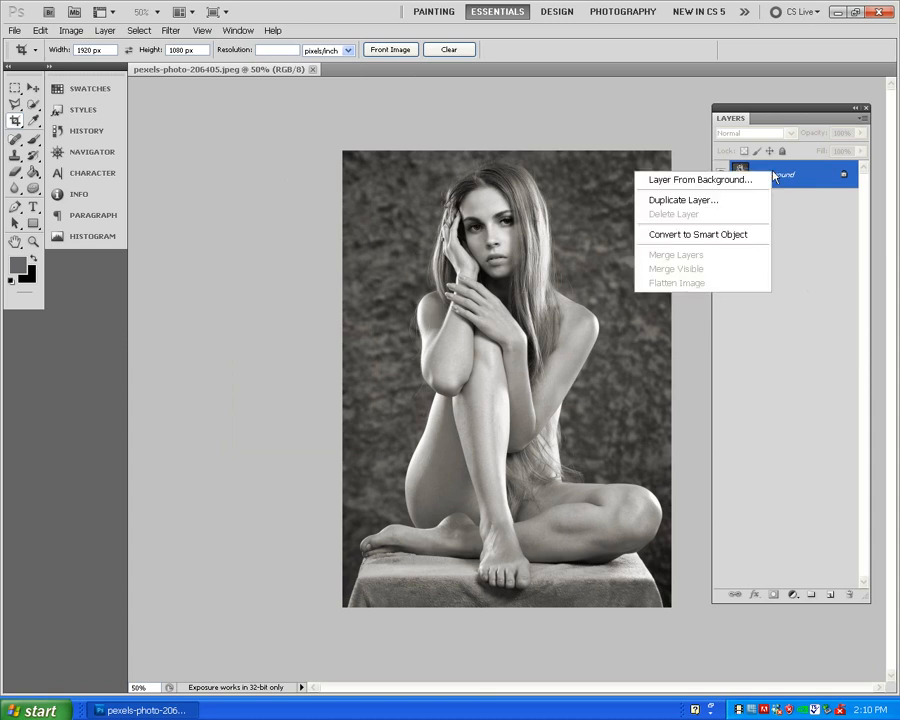
left_click(704, 201)
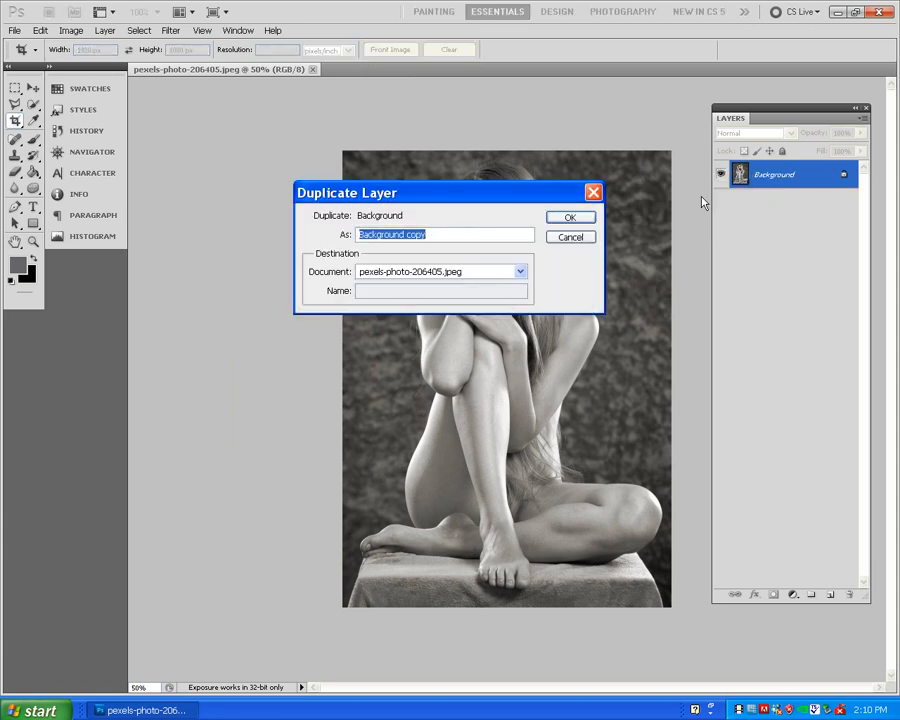
left_click(570, 219)
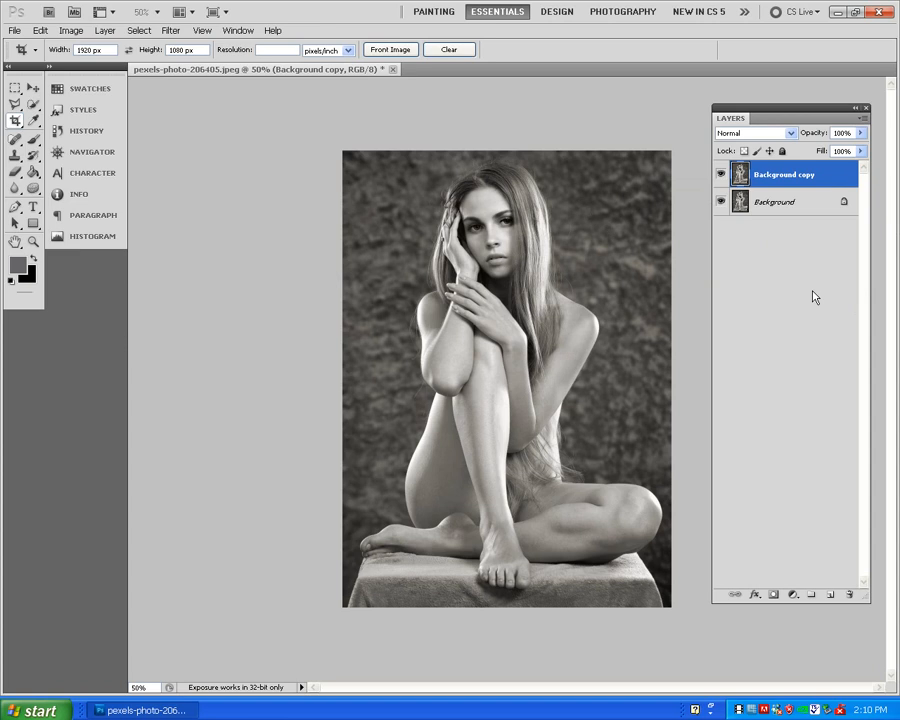
- Rename the Background copy layer to Left and convert the Background into a regular layer named Right
double_click(782, 176)
type("Left")
double_click(772, 206)
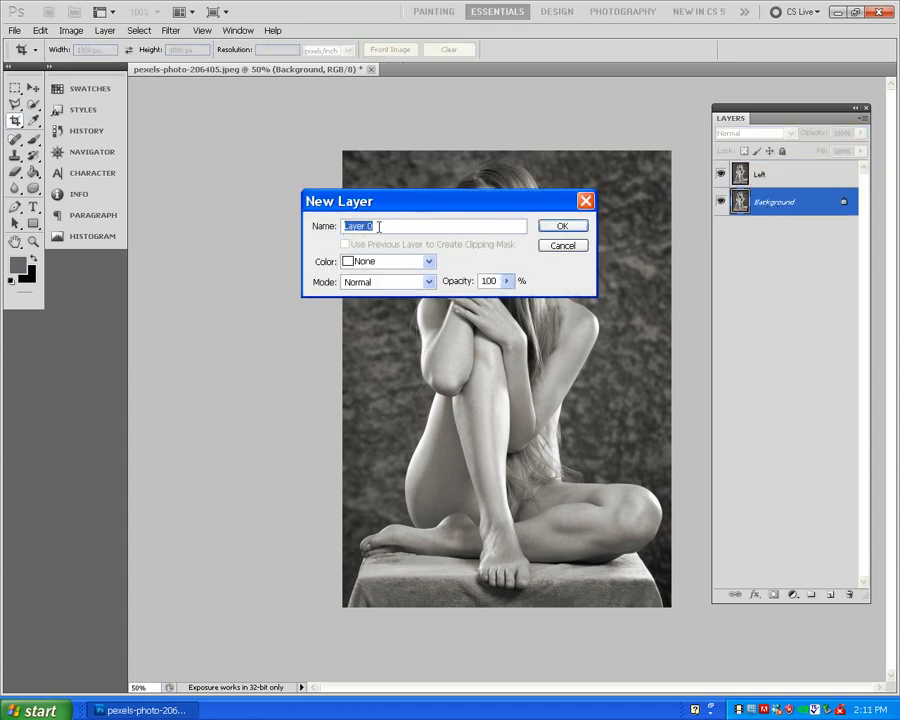
type("Right")
key("Return")
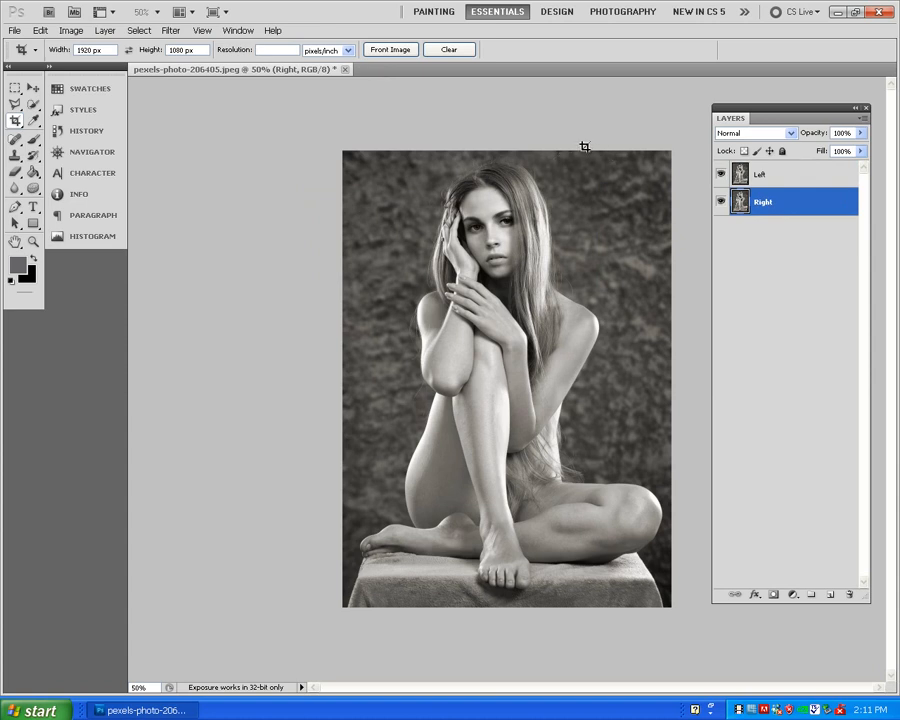
- In the Left layer's blending options, turn off the G and B channels so only R remains on
left_click(769, 177)
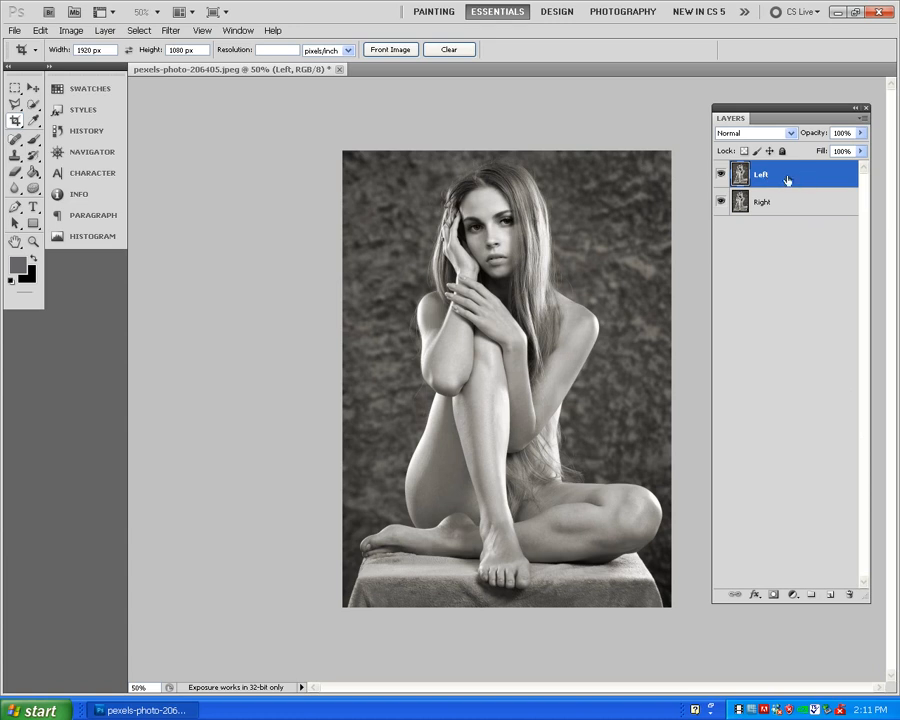
right_click(789, 181)
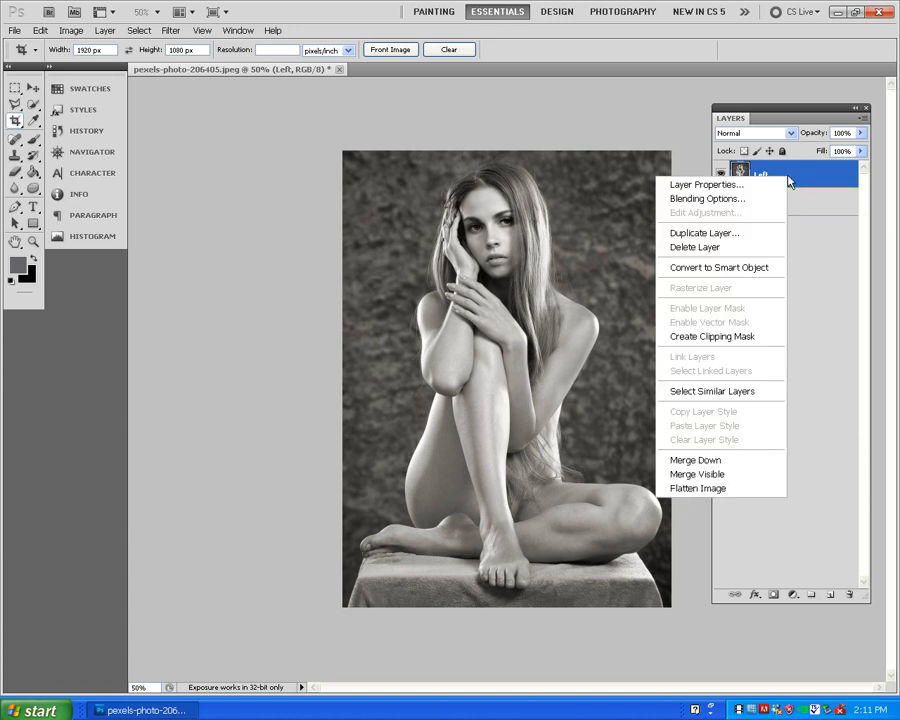
left_click(702, 200)
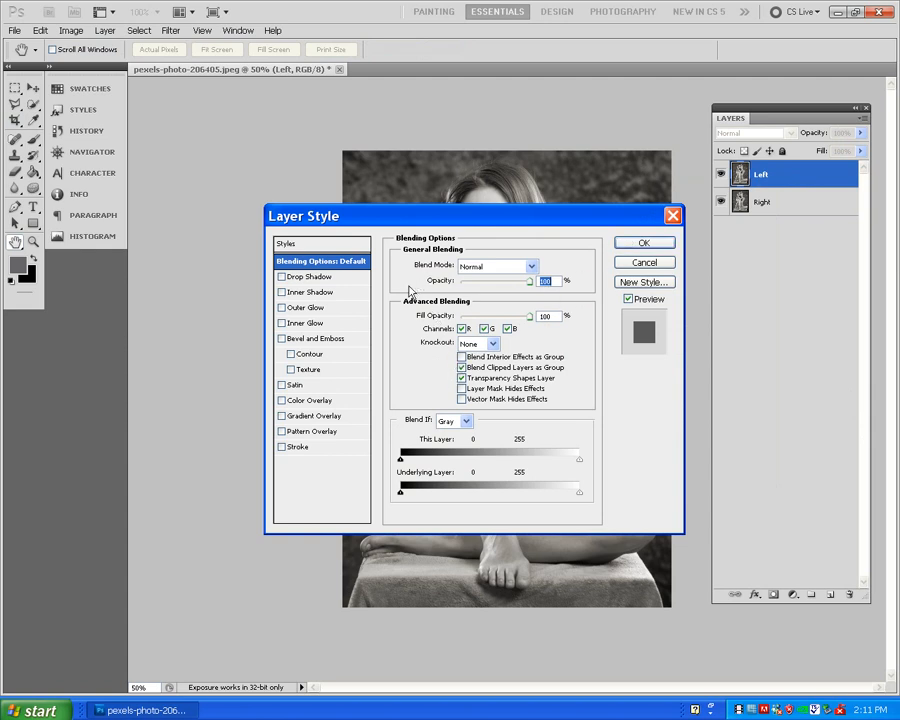
left_click(484, 328)
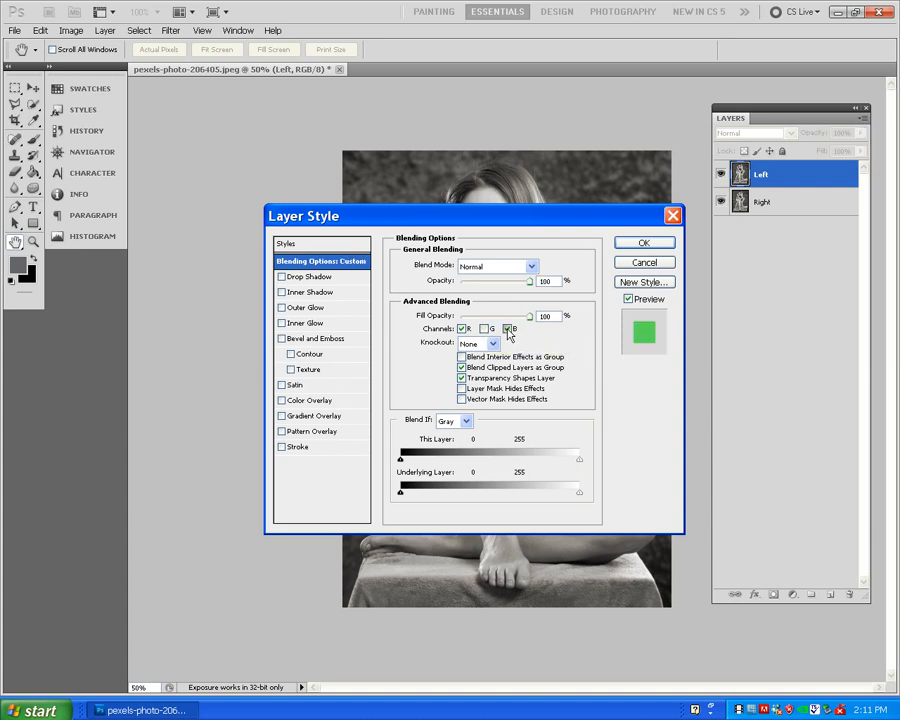
left_click(508, 329)
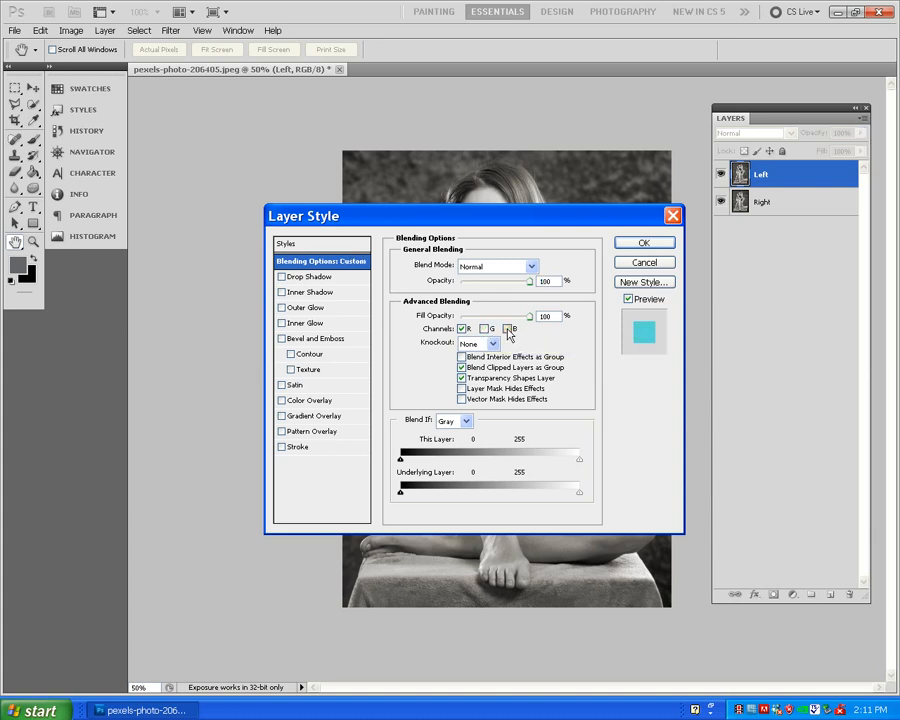
left_click(644, 244)
key("c")
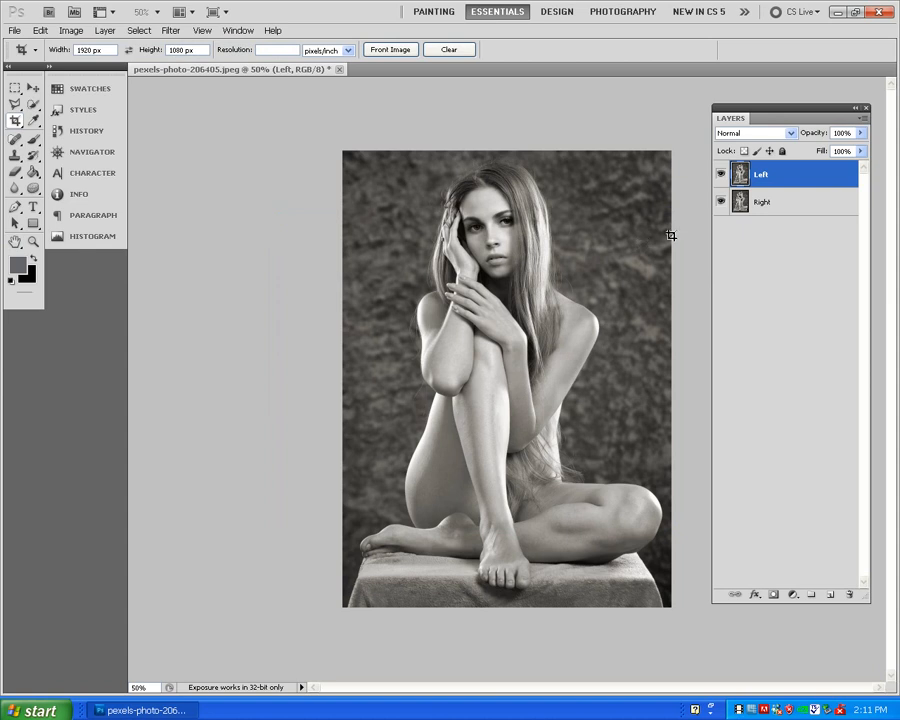
- In the Right layer's blending options, turn off the R channel, keeping G and B on
left_click(765, 203)
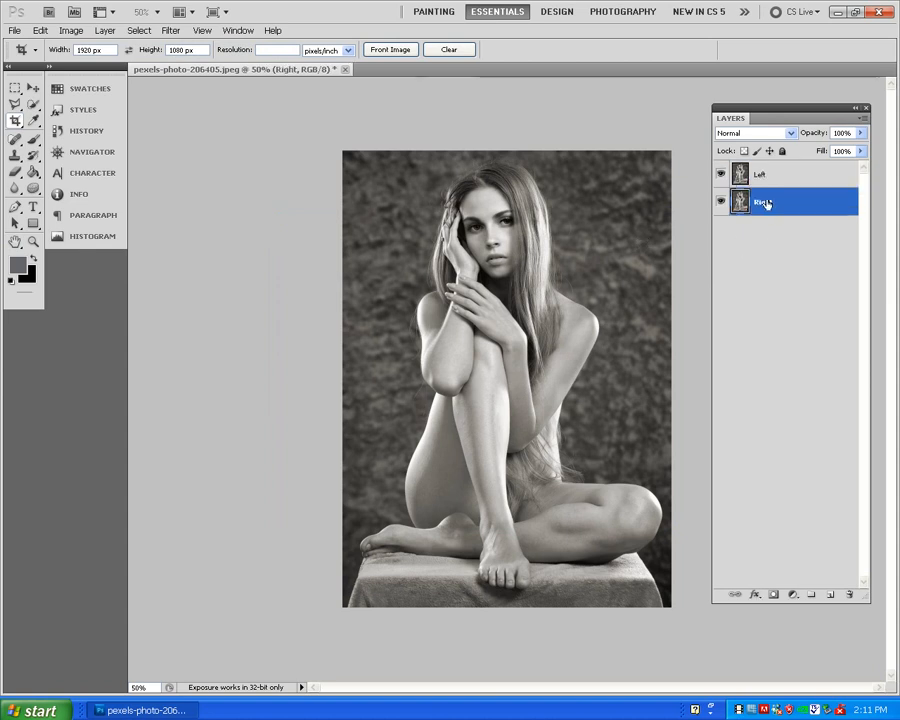
right_click(768, 205)
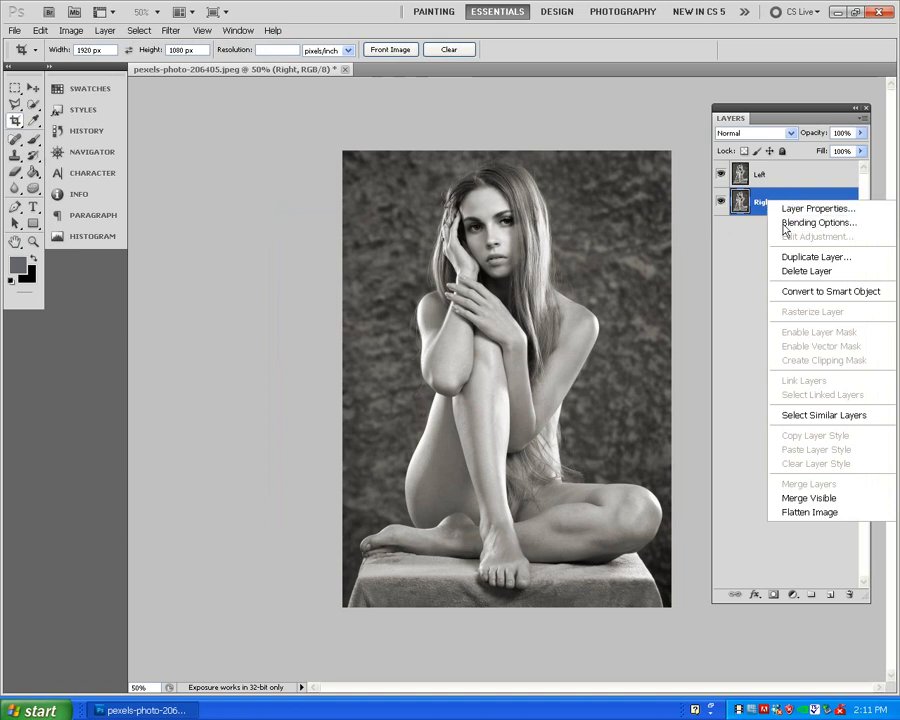
left_click(786, 224)
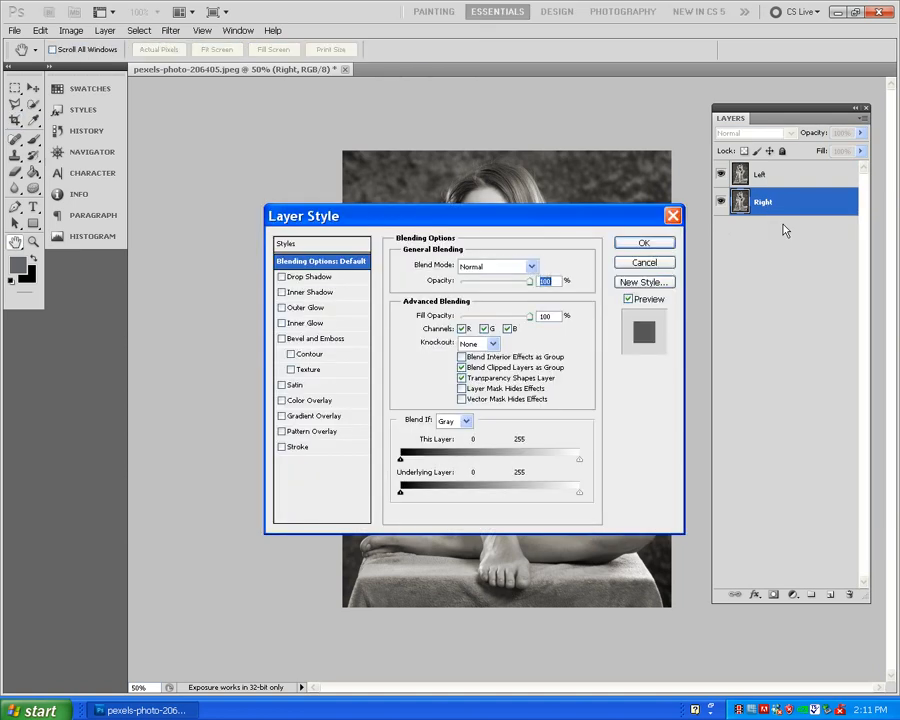
left_click(462, 330)
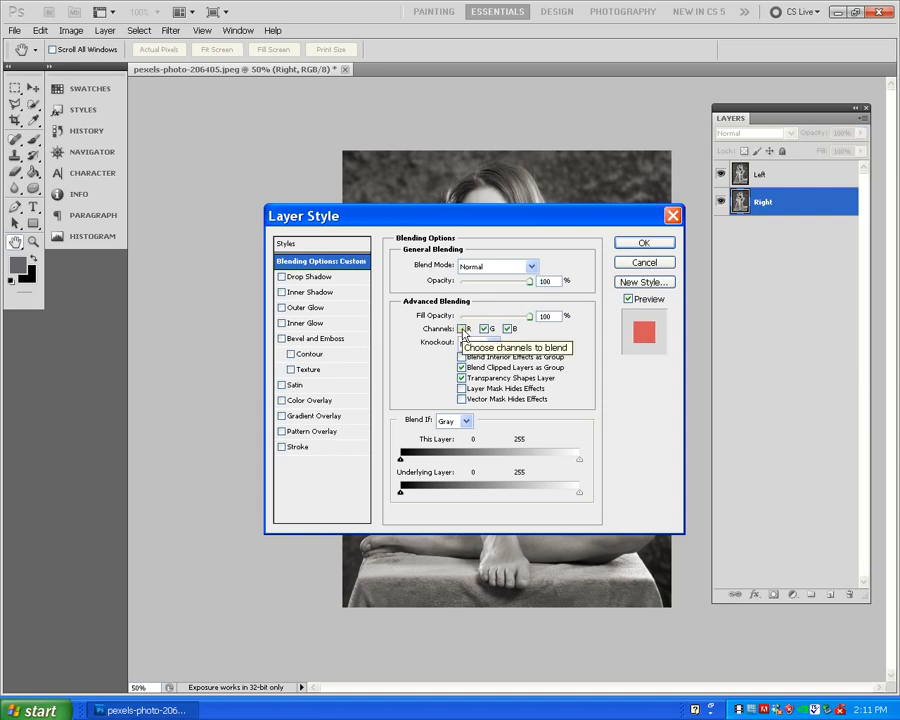
left_click(647, 243)
key("c")
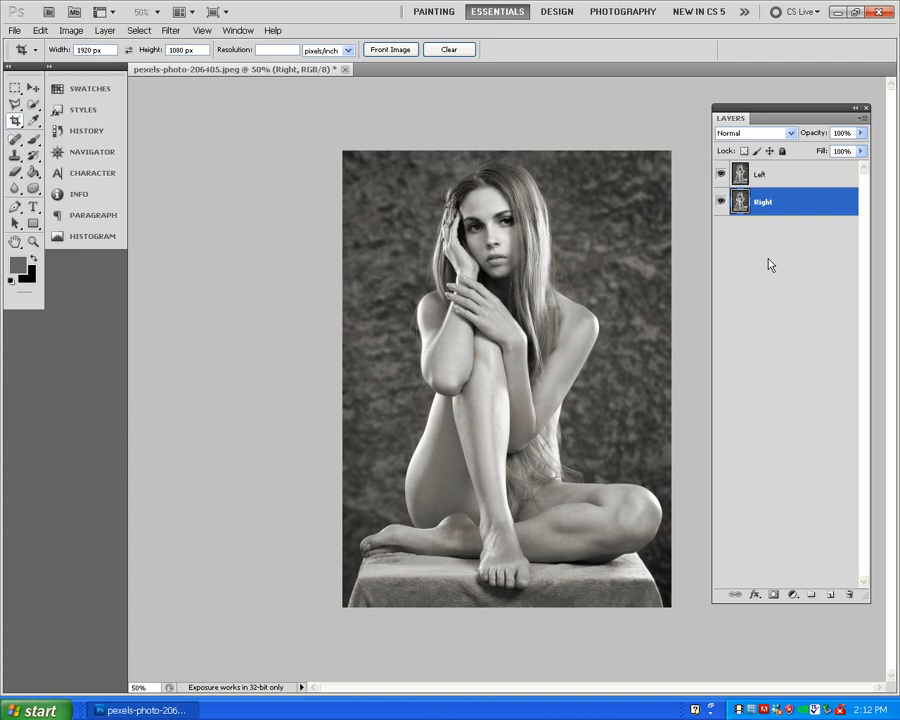
- Check each layer's colour separation by hiding and reshowing the Right layer, followed by the Left layer
left_click(721, 204)
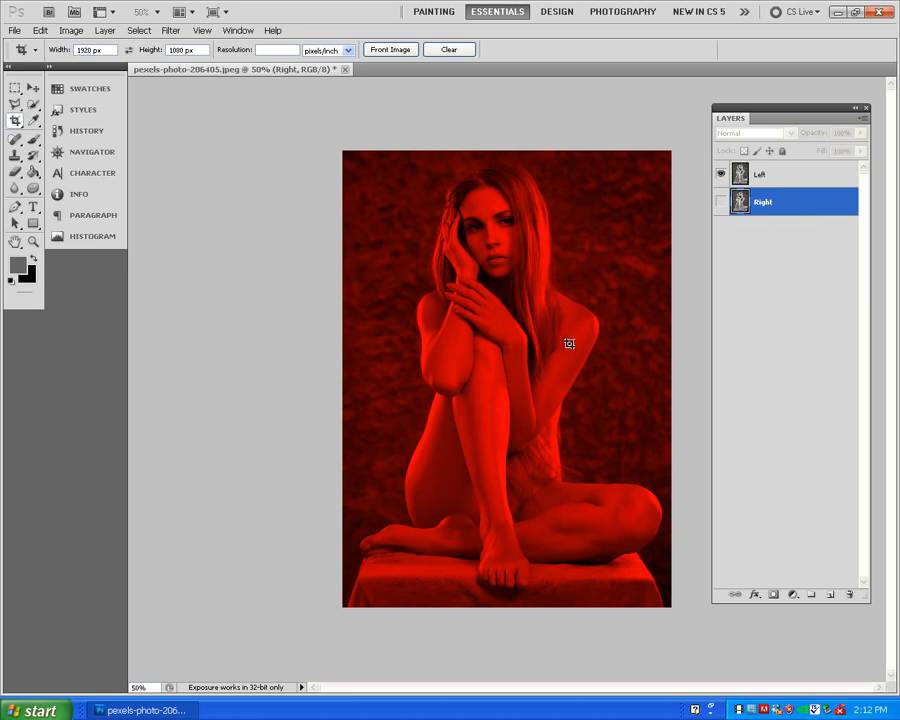
left_click(720, 205)
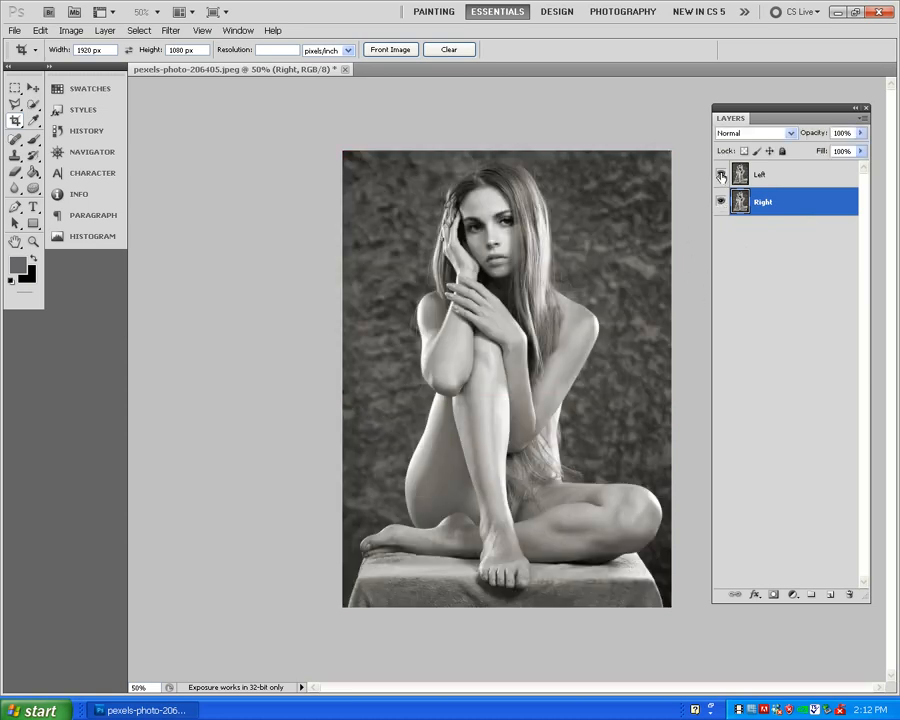
left_click(721, 175)
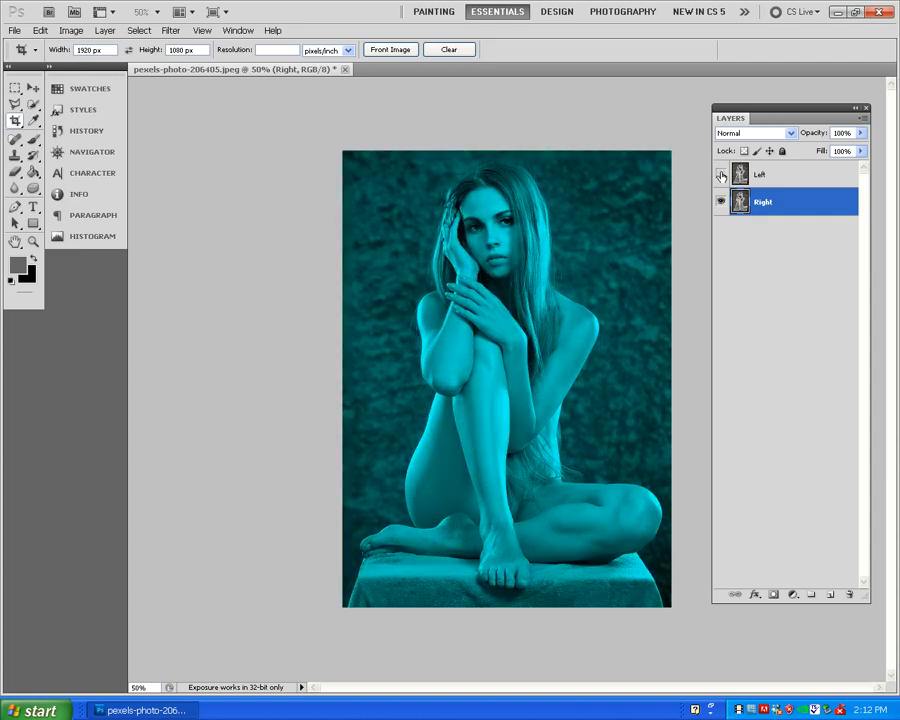
left_click(721, 175)
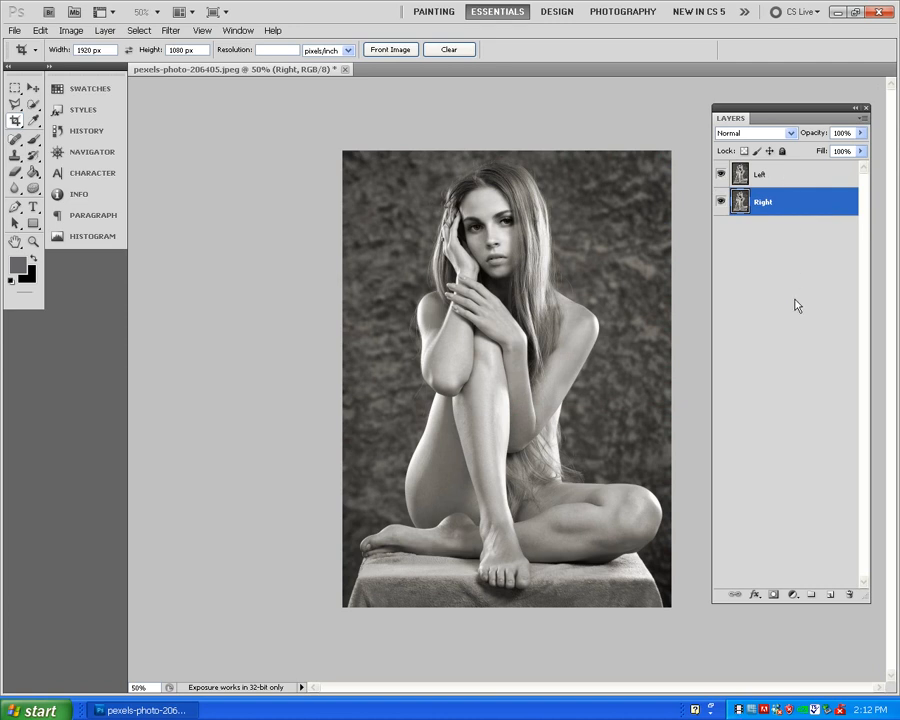
- Nudge the Left layer slightly leftwards with the Move tool to offset its red image
left_click(781, 178)
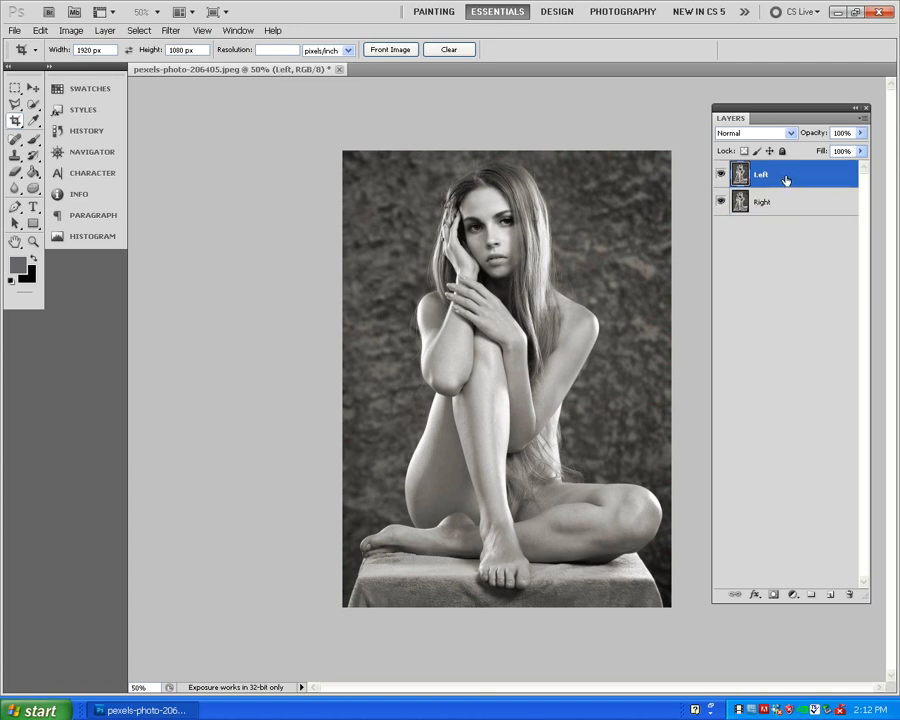
left_click(33, 89)
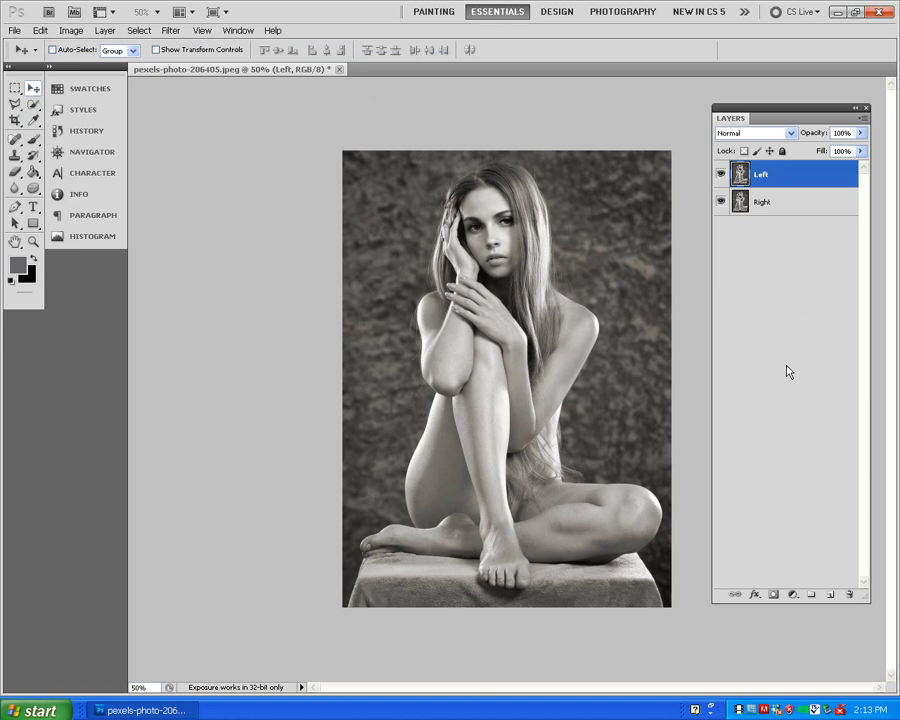
key("Left")
key("Left")
key("Left")
key("Left")
key("Left")
key("Left")
key("Left")
key("Left")
key("Left")
key("Left")
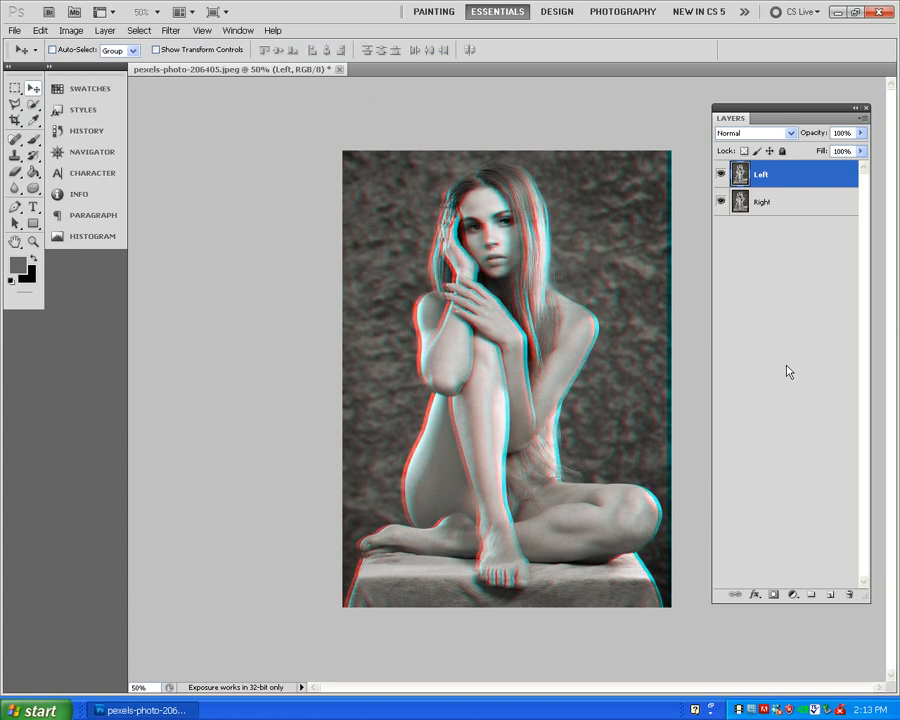
- Nudge the Right layer slightly rightwards to widen the red-cyan offset between the two layers
scroll(770, 371, "up", 1)
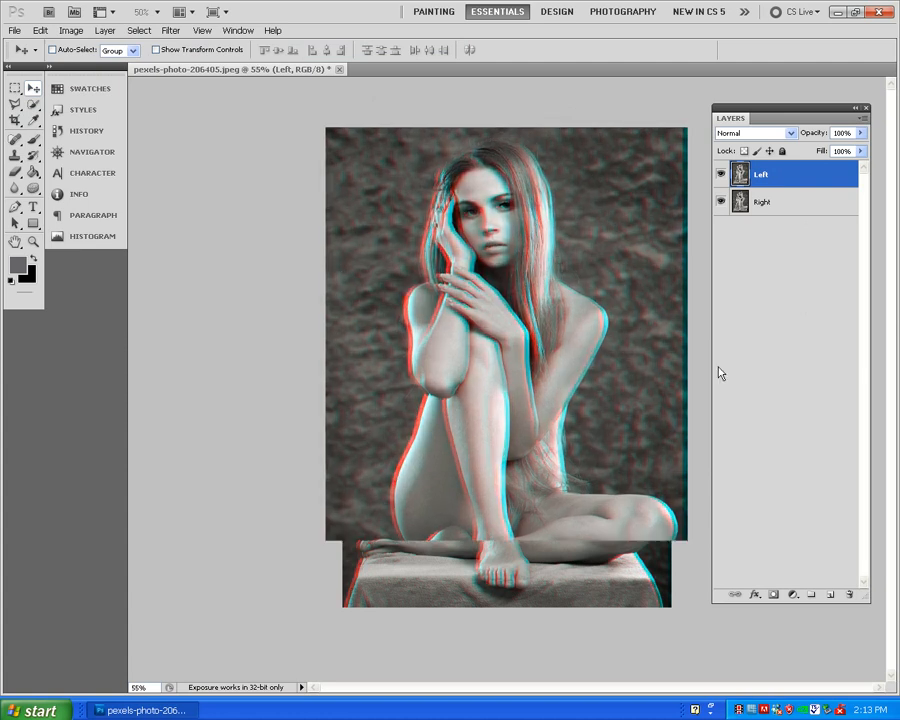
left_click(762, 202)
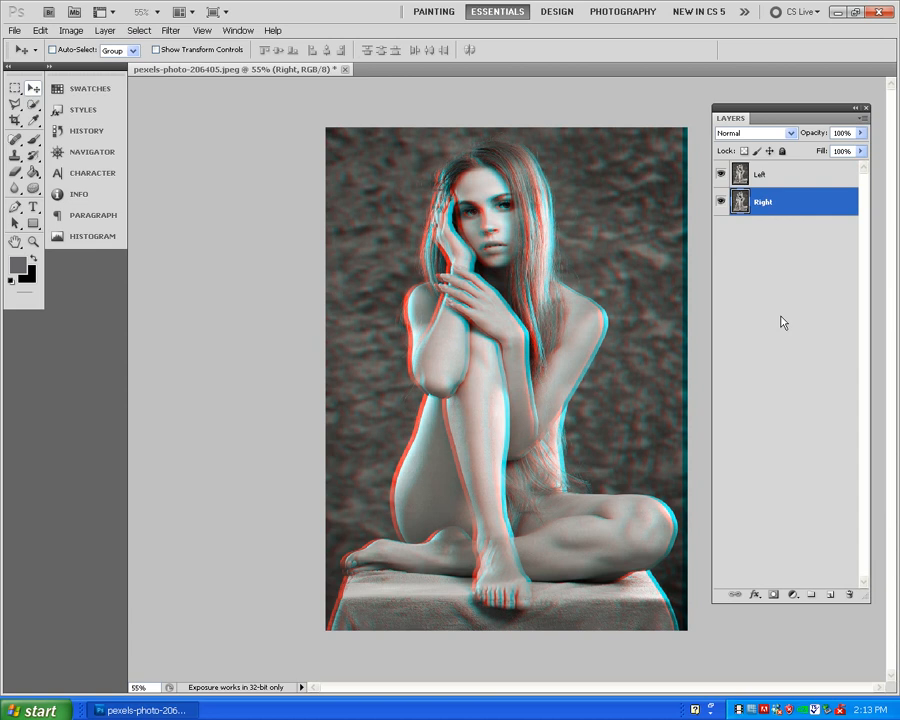
key("Right")
key("Right")
key("Right")
key("Right")
key("Right")
key("Right")
key("Right")
key("Right")
key("Right")
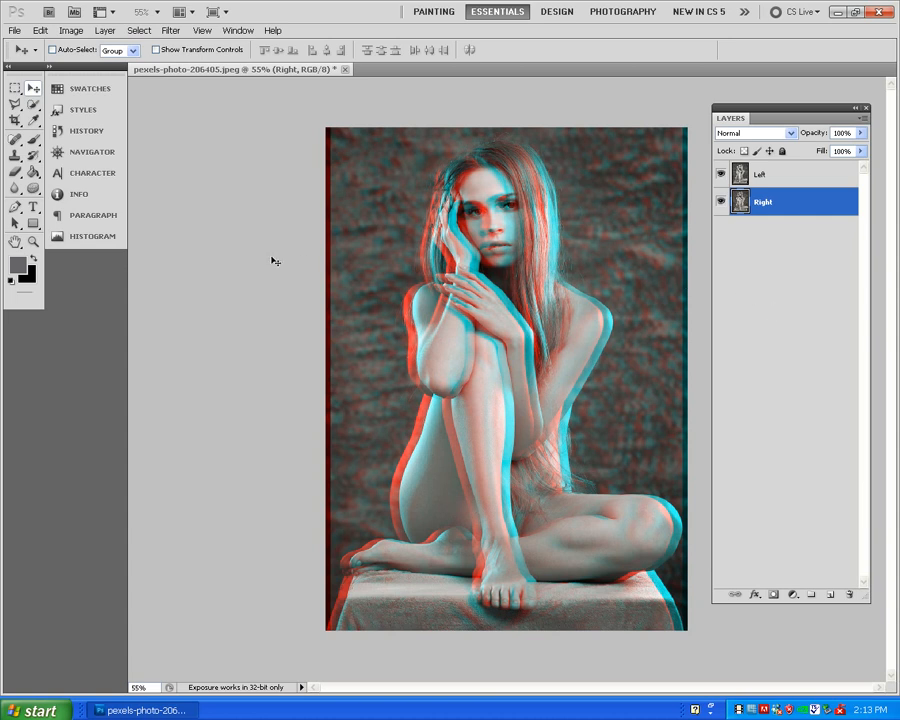
- Crop the image to a full-height rectangular selection that excludes the dark strips along both side edges
left_click(15, 92)
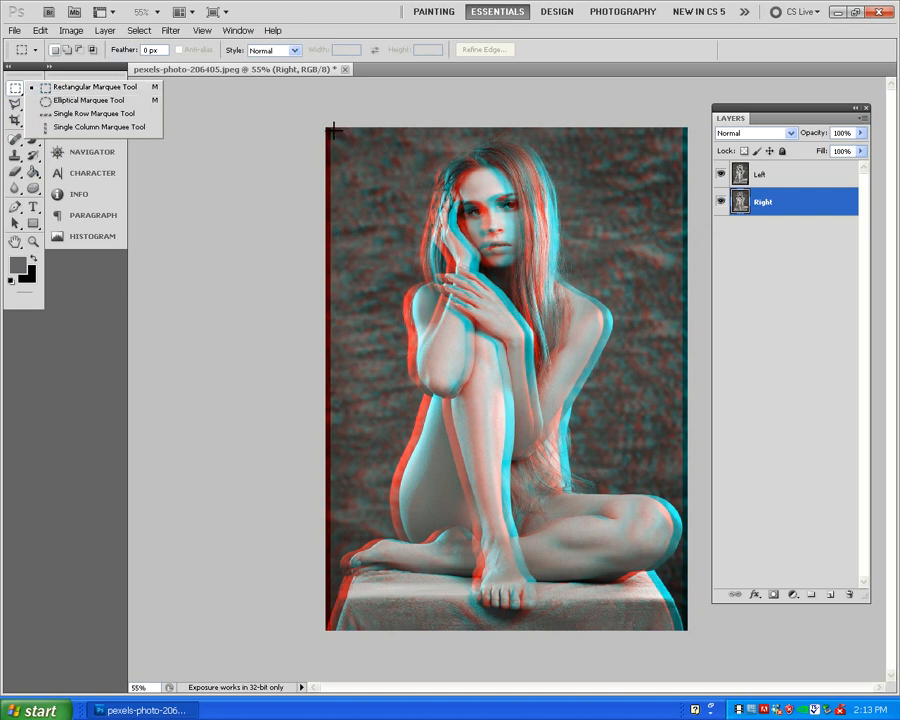
left_click_drag(334, 127, 682, 685)
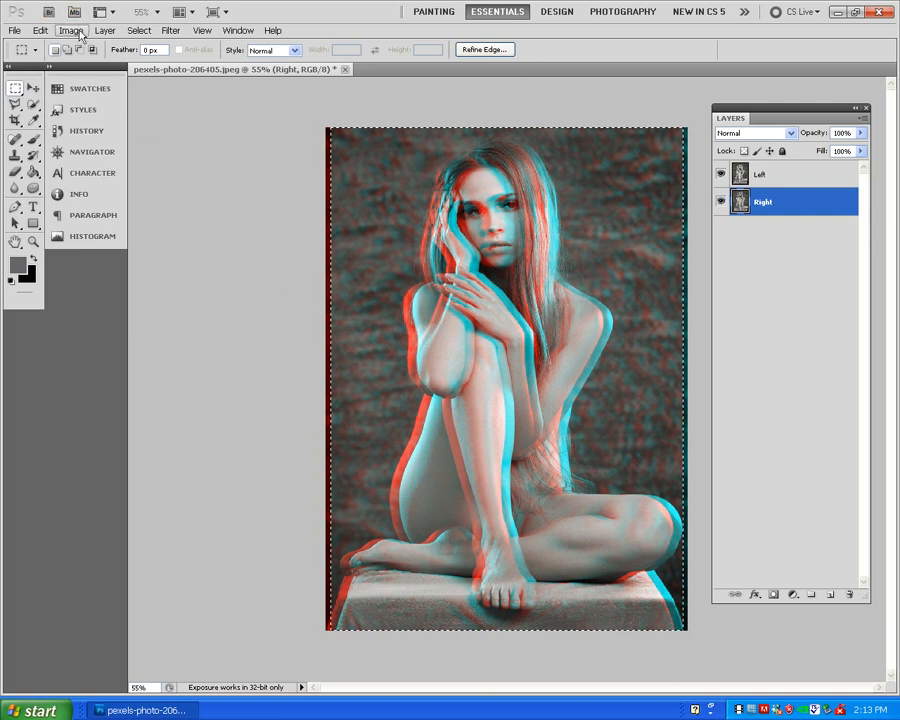
left_click(82, 34)
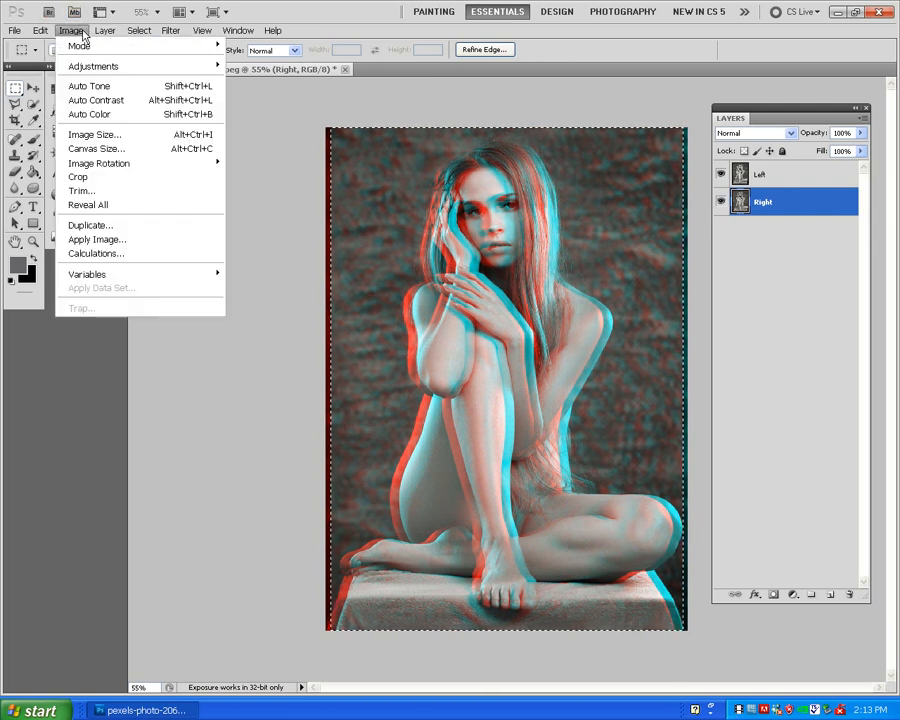
left_click(72, 177)
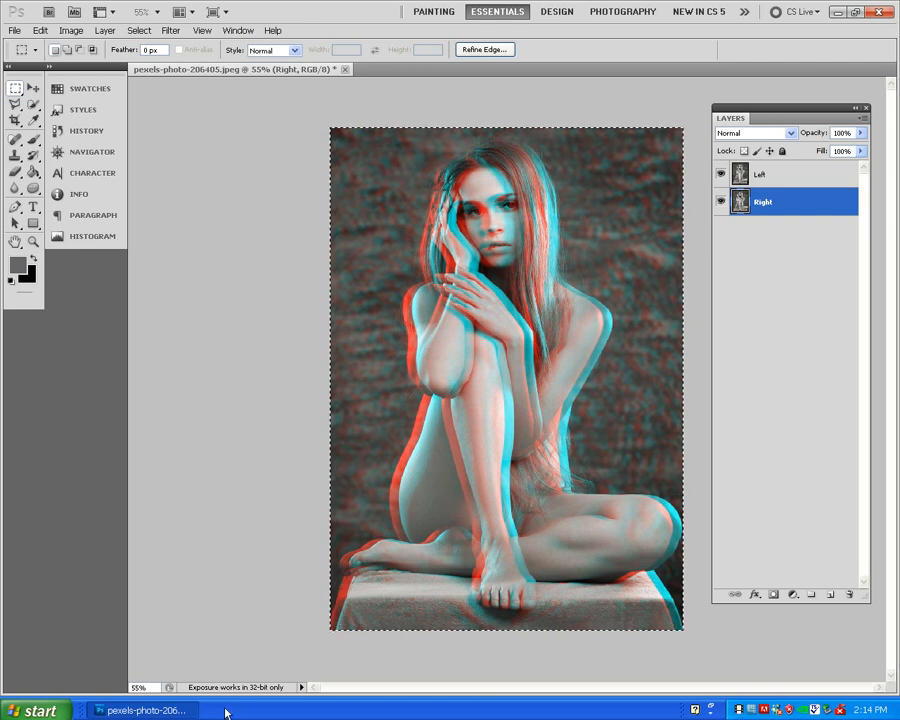
- Activate the Crop tool
left_click(15, 120)
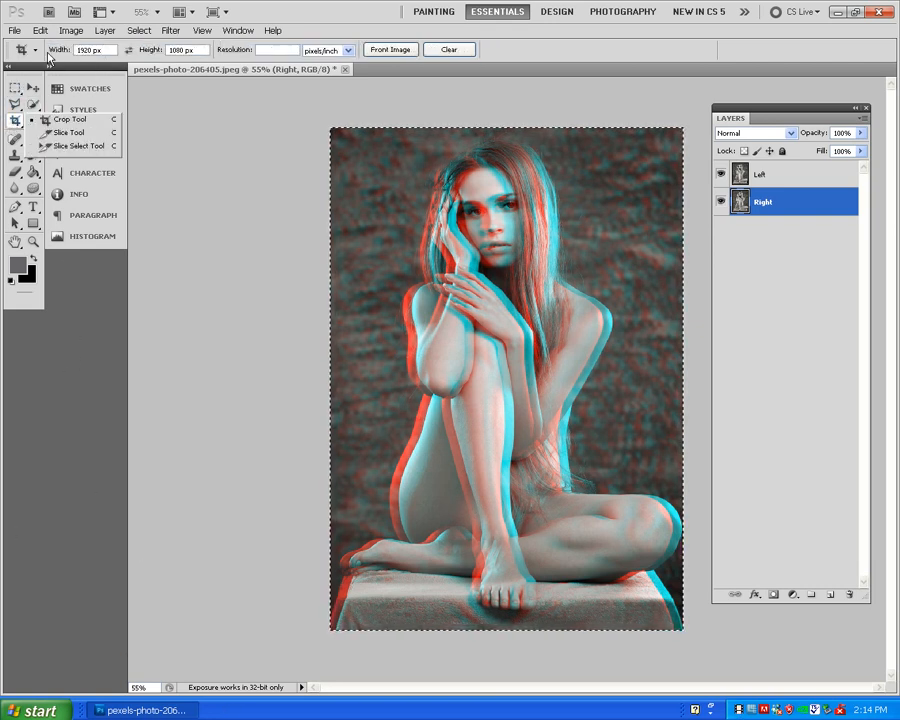